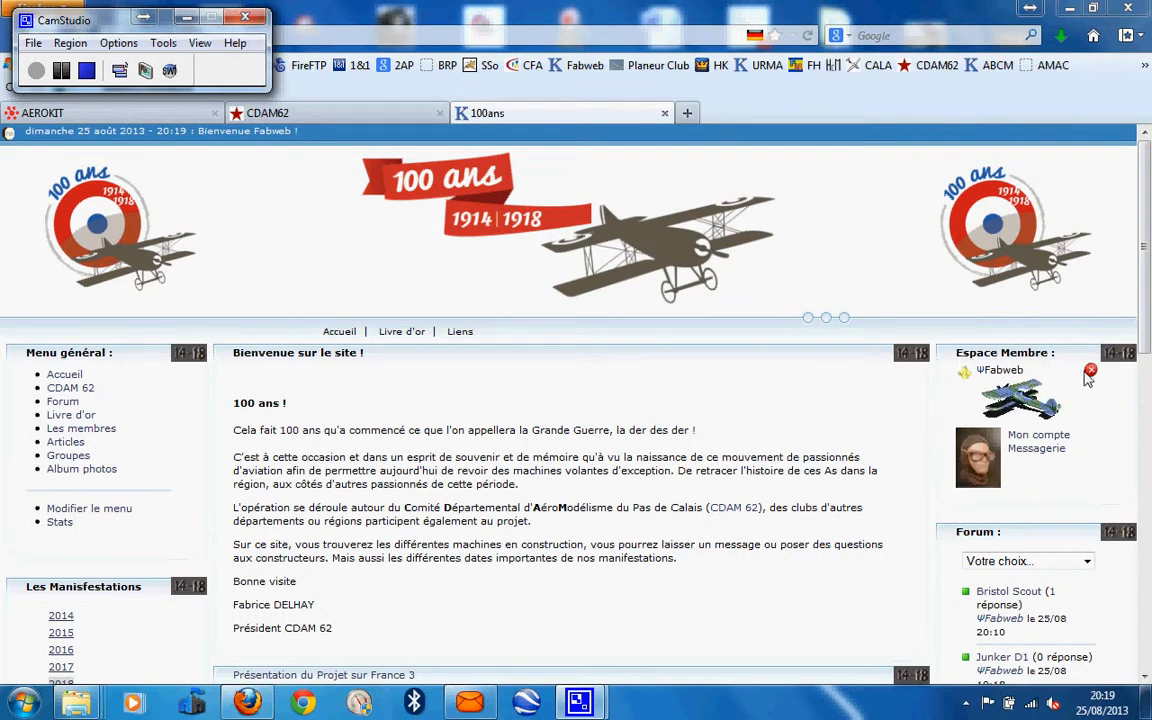
# Log out of the site and sign back in with the member's username and password, with the login remembered
pyautogui.click(1090, 372)
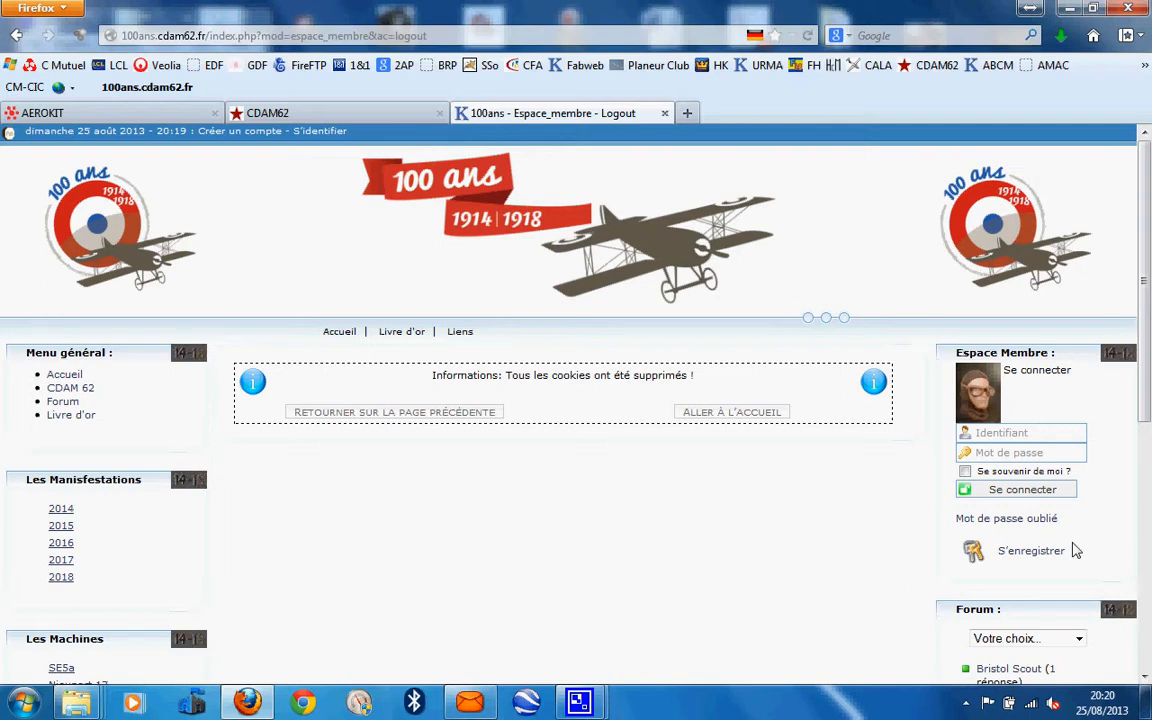
pyautogui.click(1018, 440)
pyautogui.click(1000, 454)
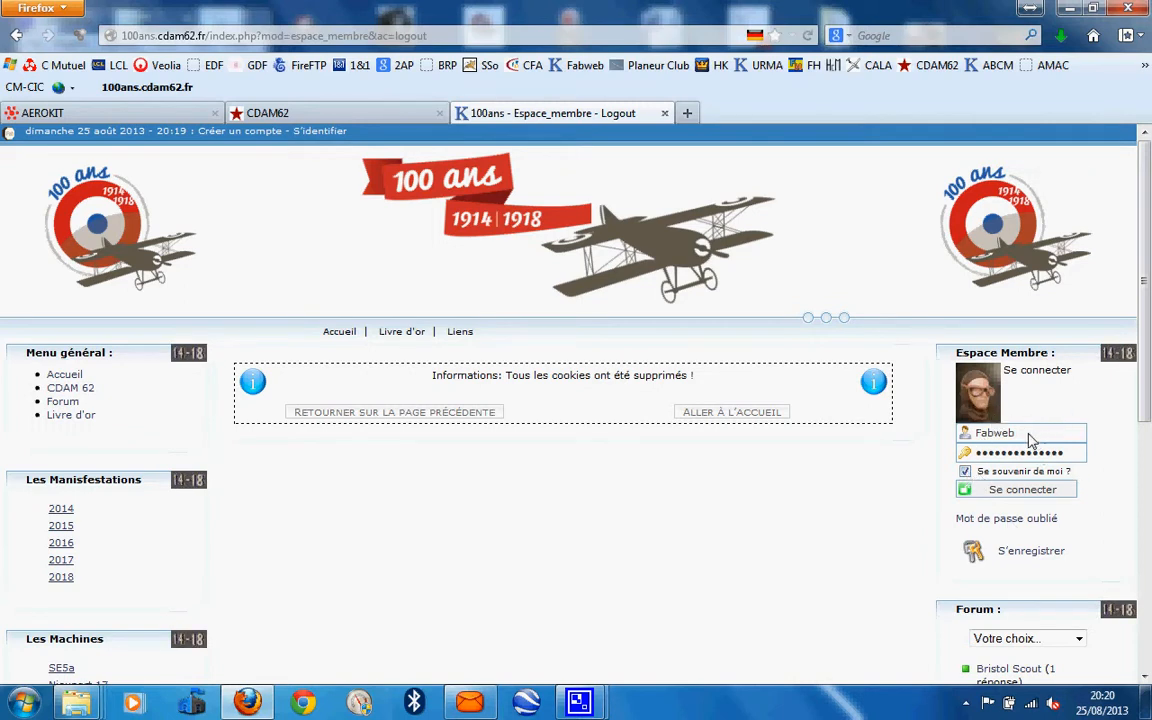
pyautogui.click(1013, 490)
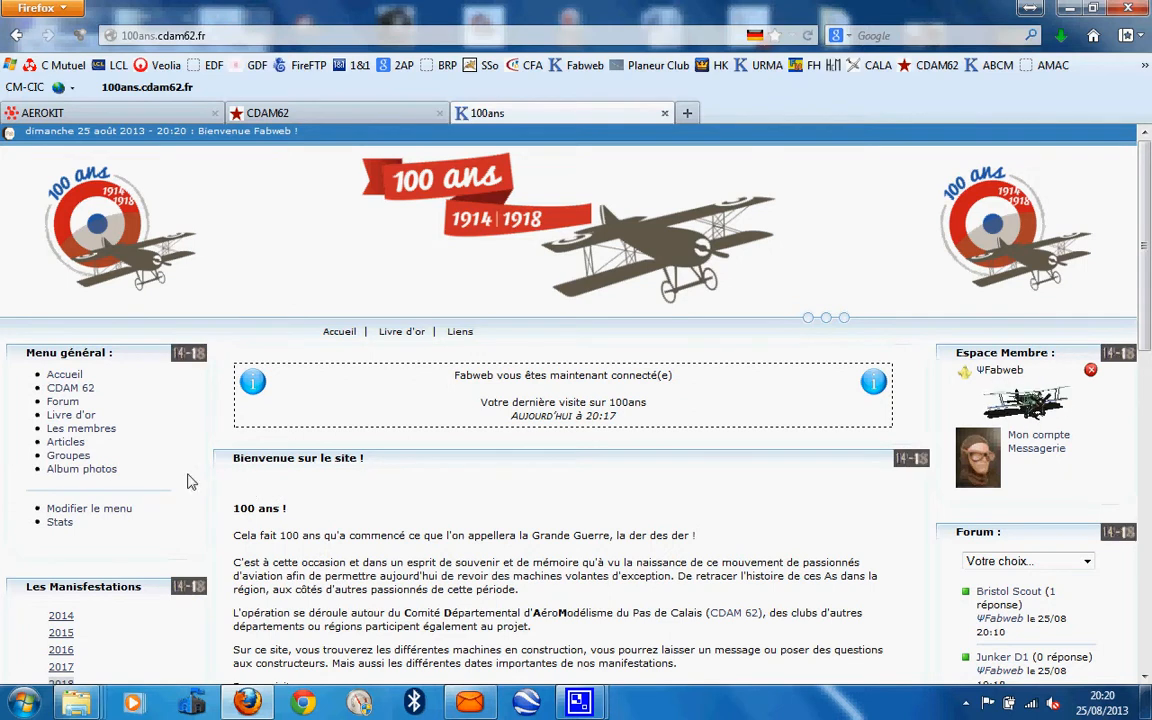
# Go to the Hanriot HD1 album in the photo gallery and start adding an image to it
pyautogui.click(108, 475)
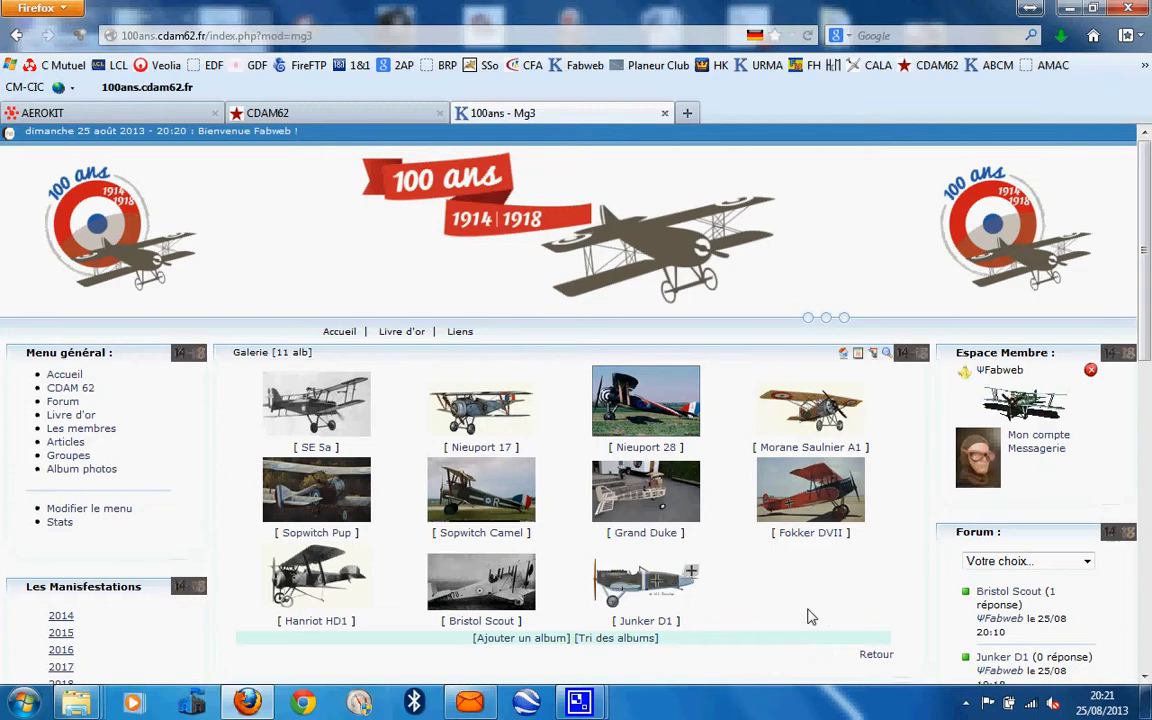
pyautogui.click(311, 625)
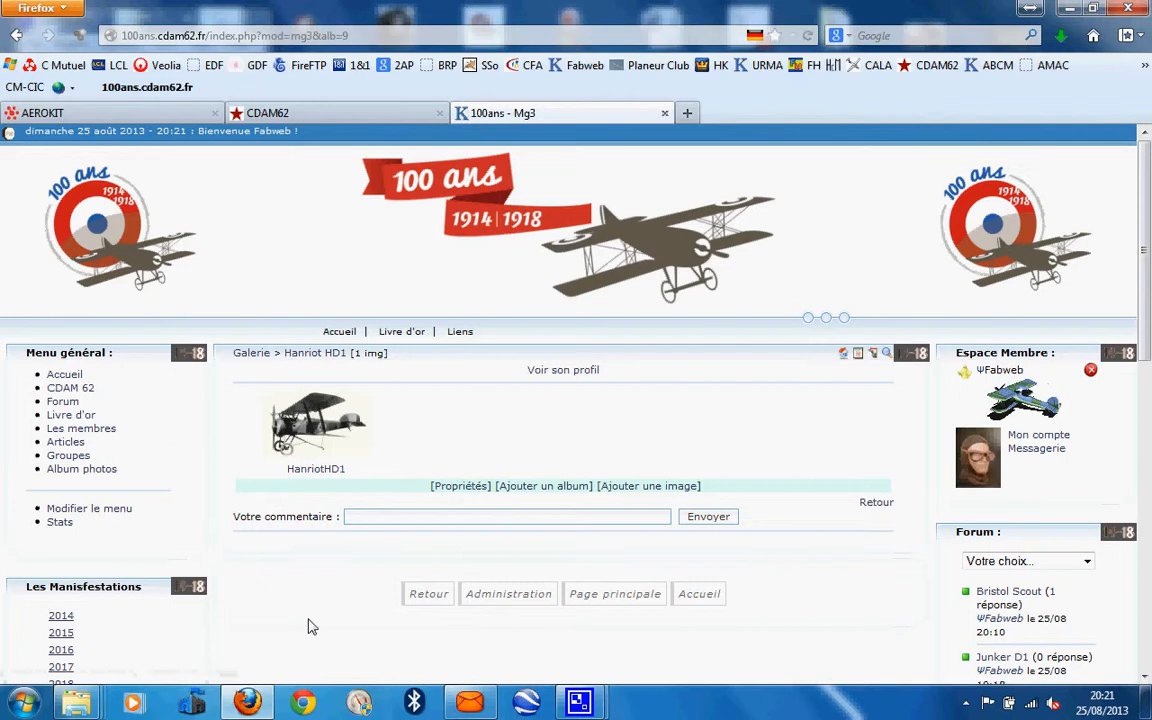
pyautogui.click(643, 487)
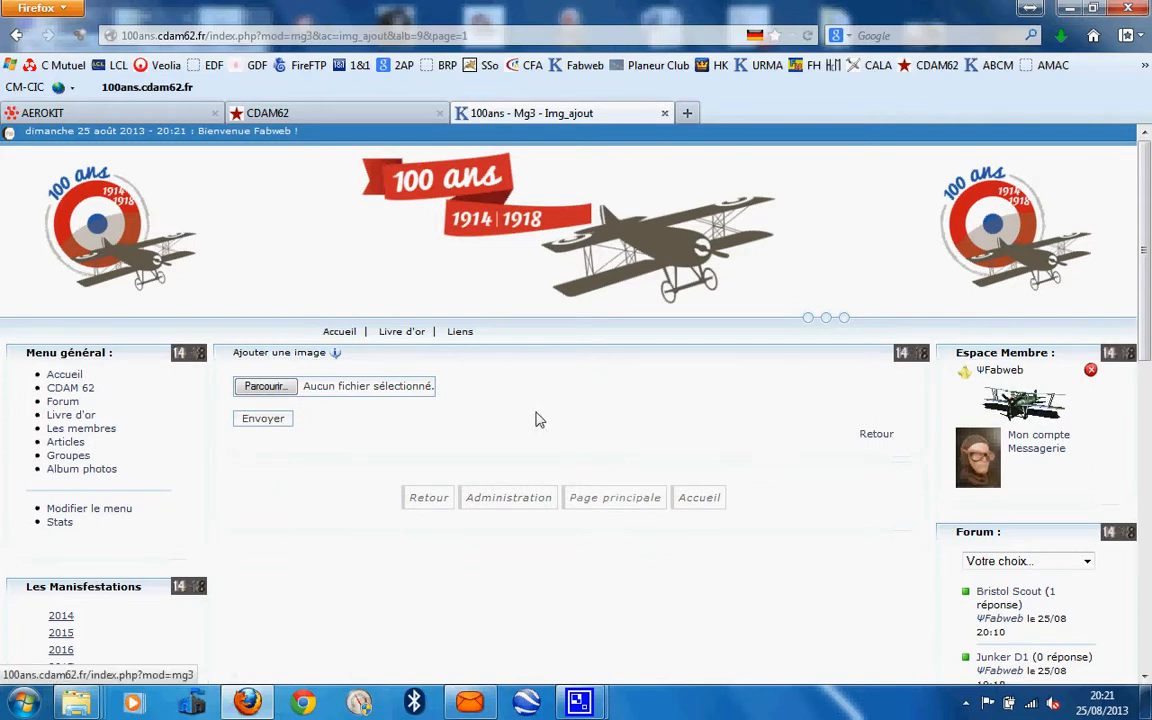
# Choose the HanriotHD1 JPG file from the desktop and upload it to the album
pyautogui.click(264, 386)
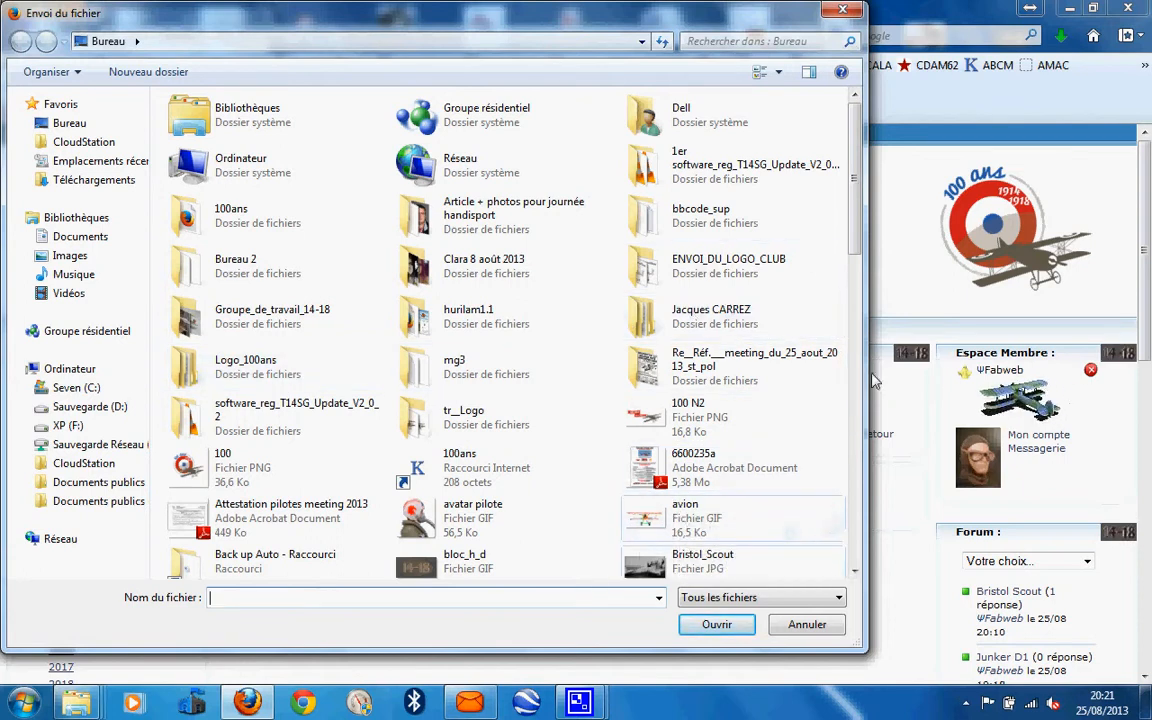
pyautogui.moveTo(857, 247); pyautogui.dragTo(826, 416)
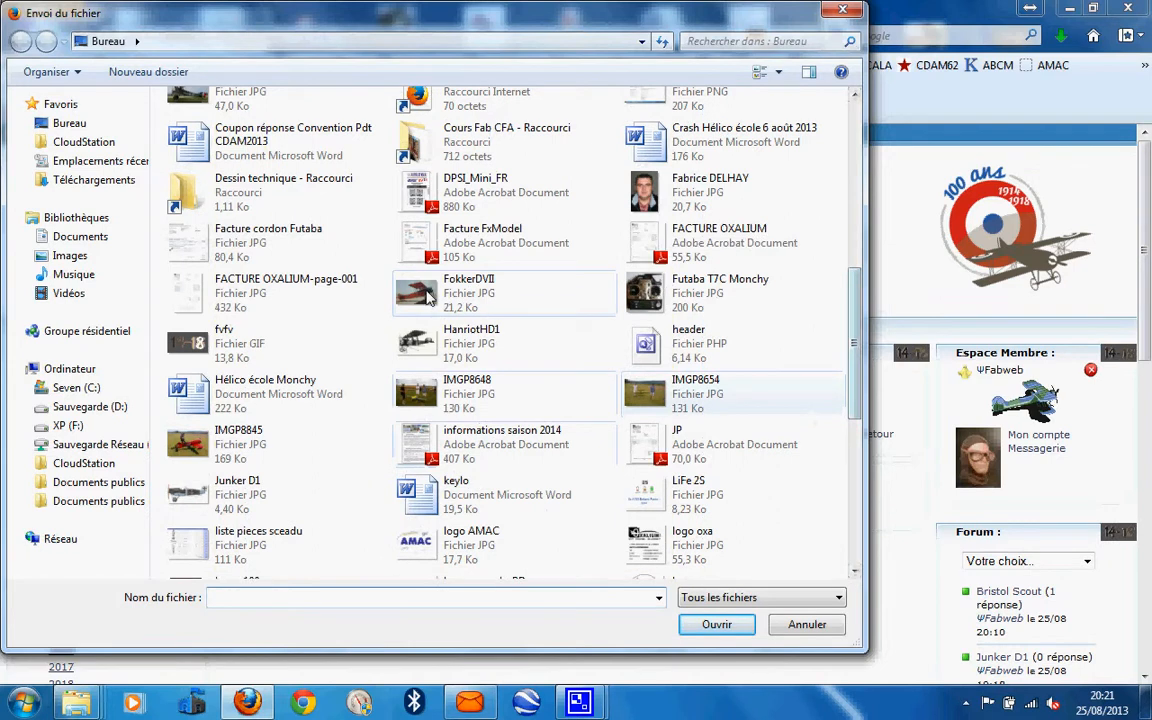
pyautogui.click(419, 343)
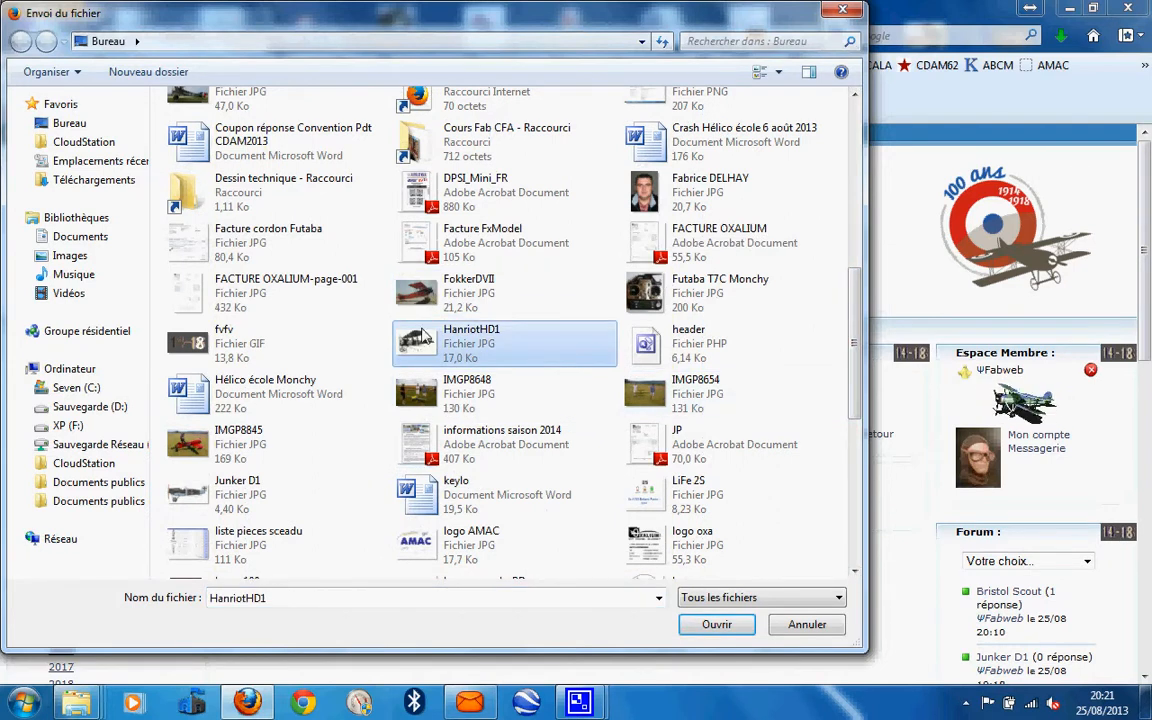
pyautogui.click(716, 628)
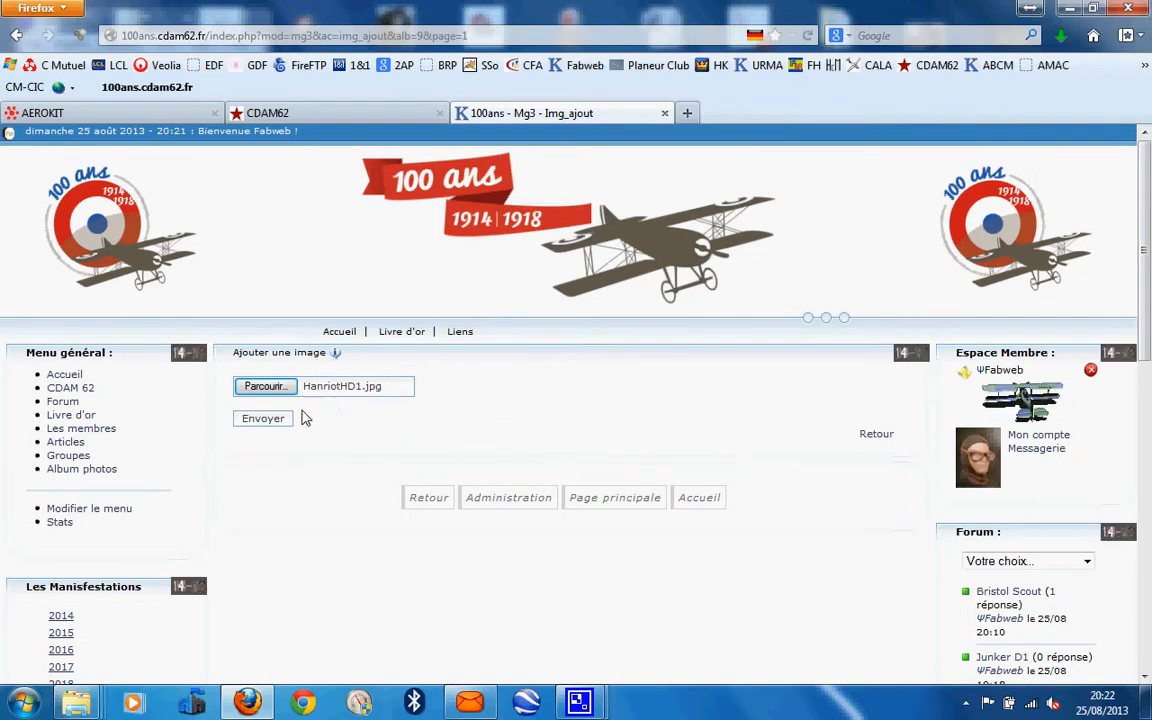
pyautogui.click(262, 419)
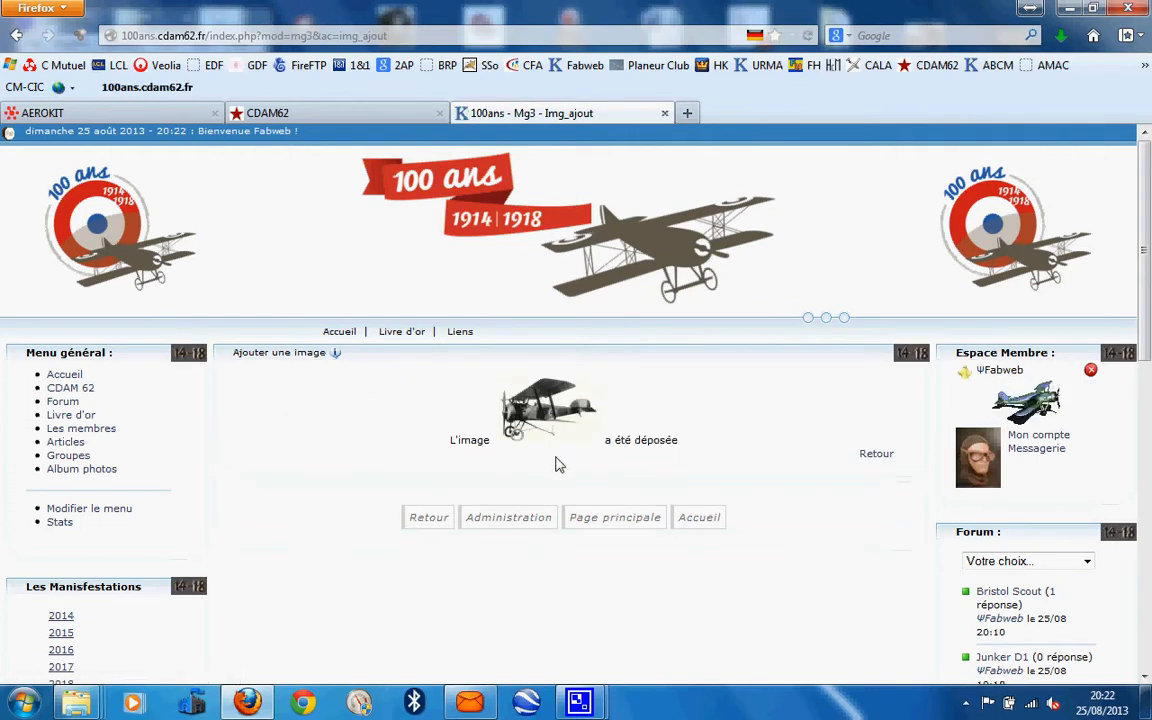
# Return to the album, view the newly uploaded HanriotHD1 image full size and copy its image address
pyautogui.click(878, 455)
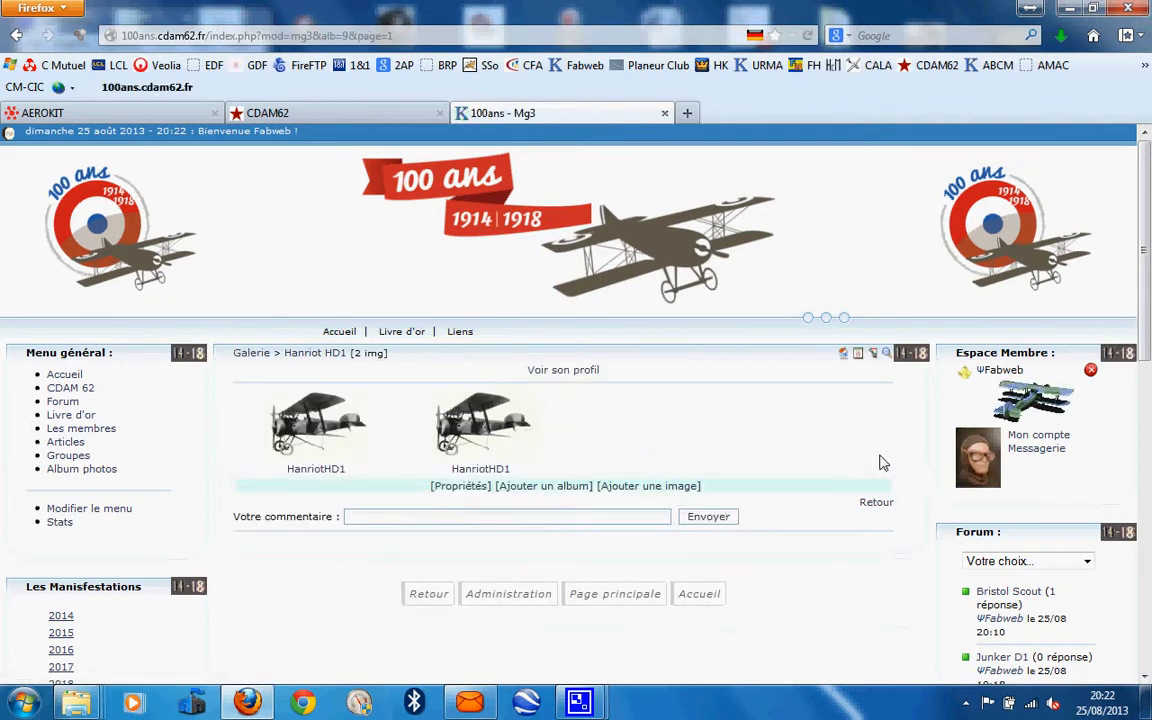
pyautogui.click(468, 433)
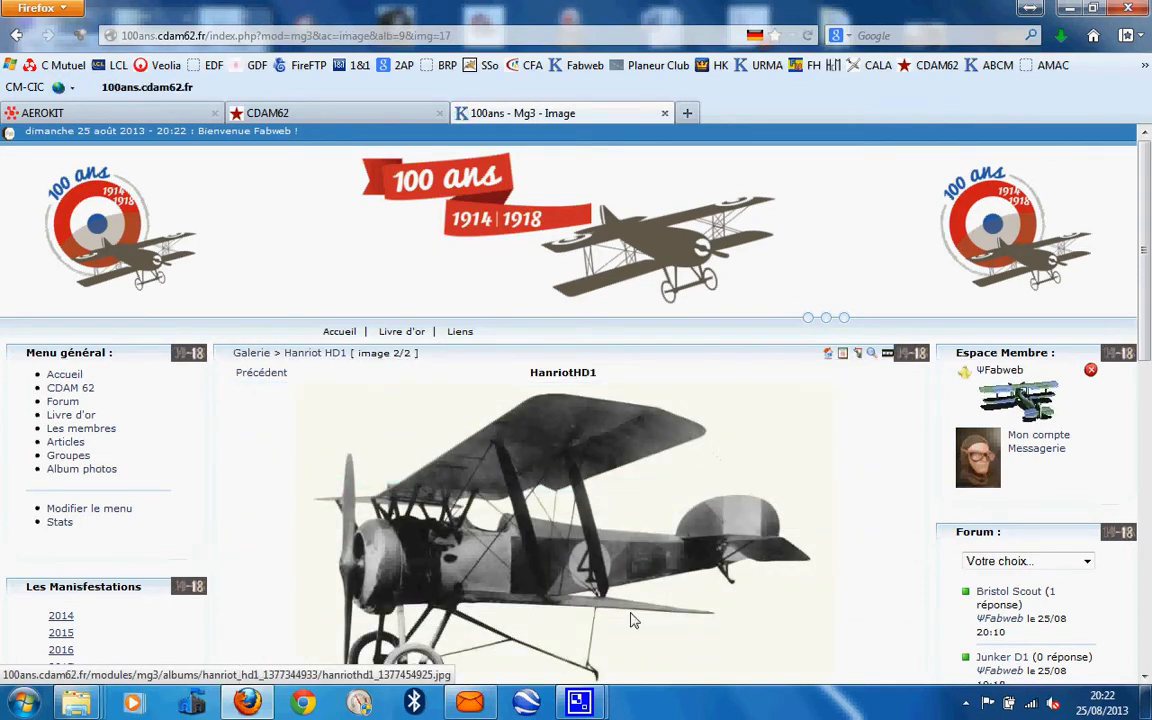
pyautogui.rightClick(524, 538)
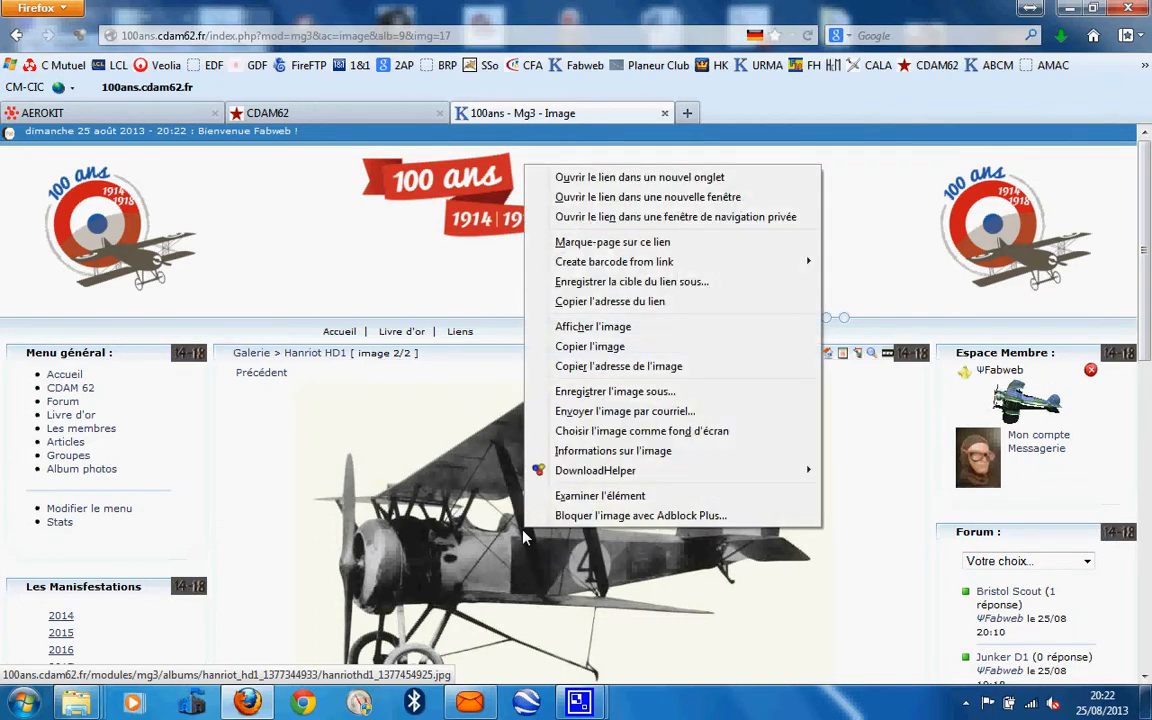
pyautogui.click(688, 376)
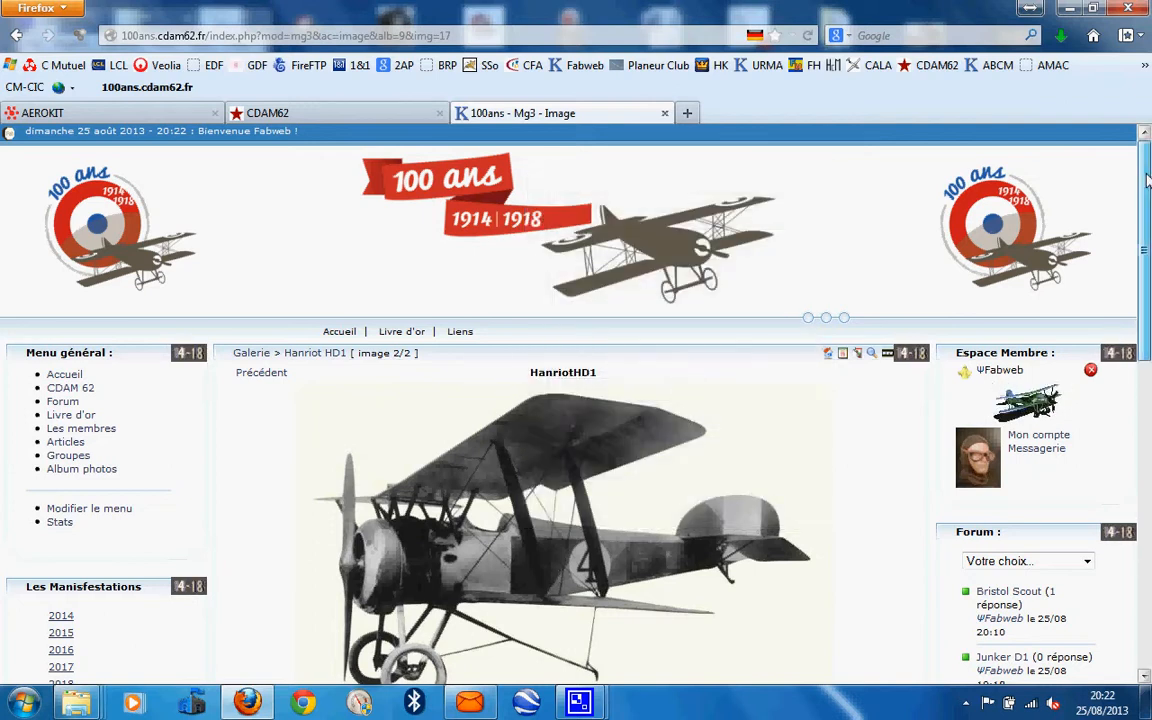
# Go to the "Notre modèle" forum topic of the Hanriot HD1 and start a full reply to it
pyautogui.moveTo(1147, 178); pyautogui.dragTo(1128, 356)
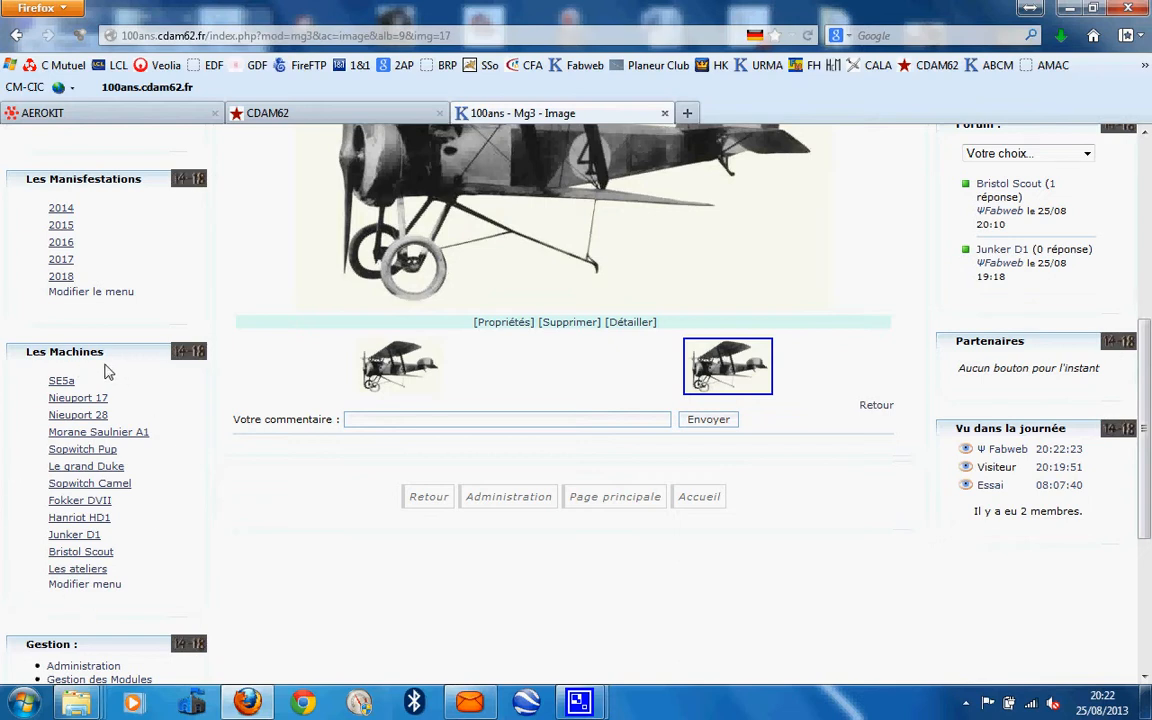
pyautogui.click(85, 520)
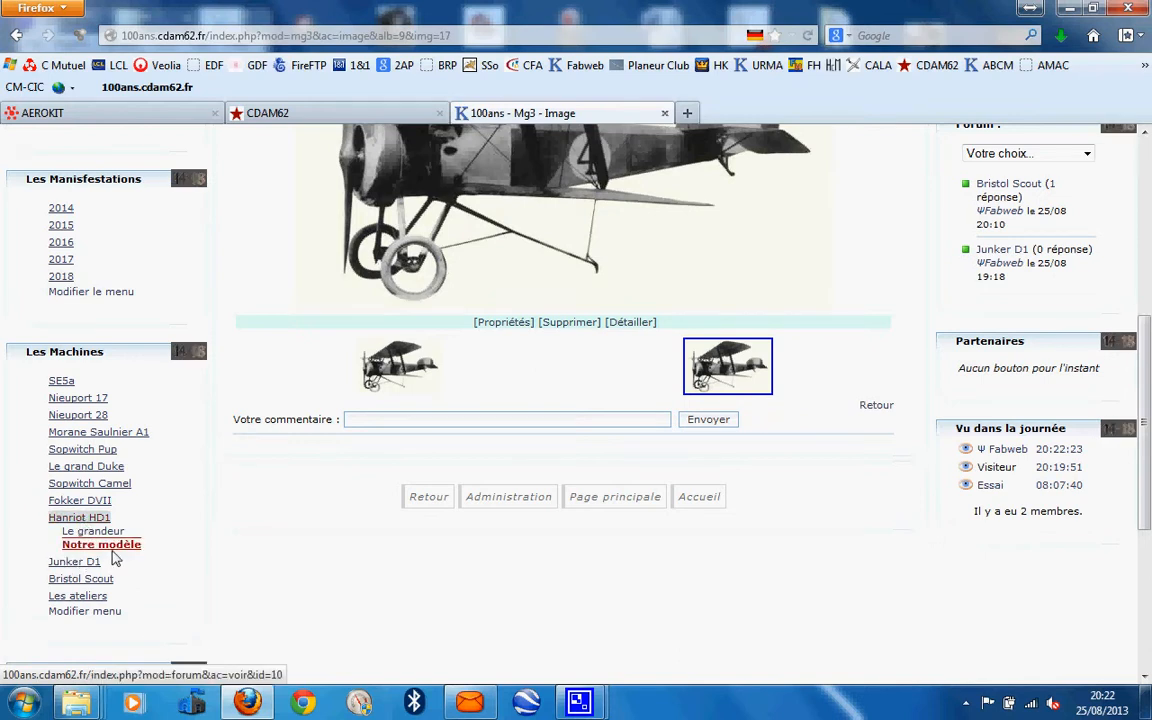
pyautogui.click(119, 551)
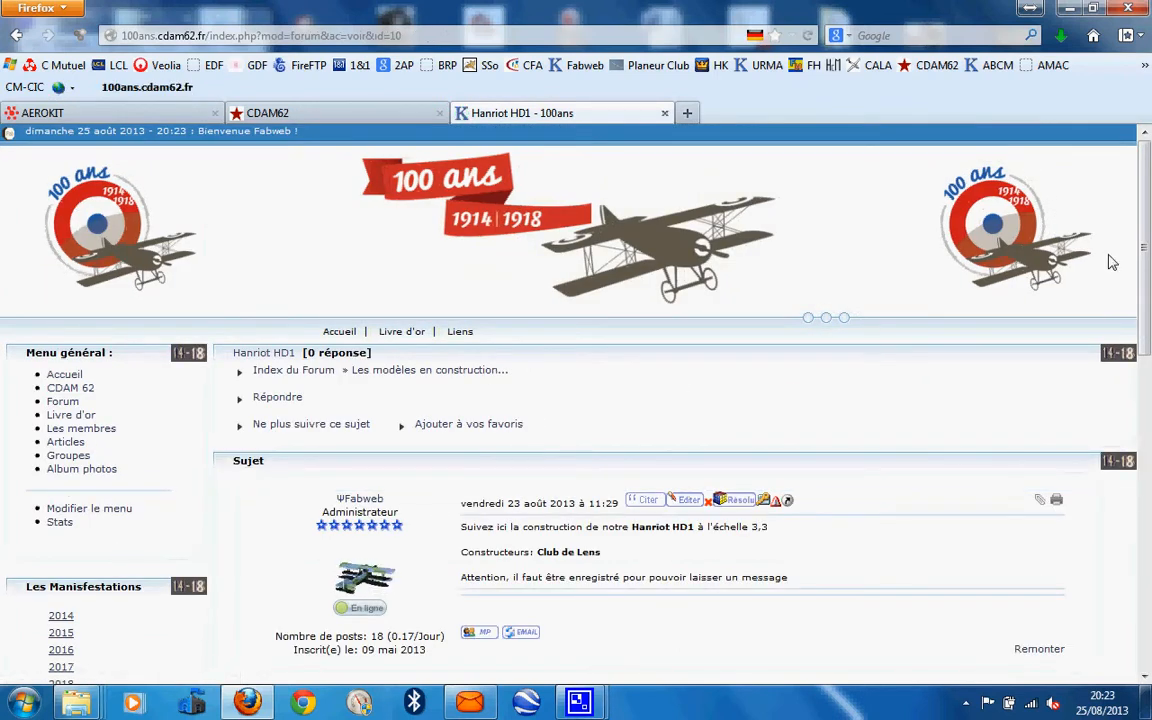
pyautogui.moveTo(1146, 228); pyautogui.dragTo(1131, 335)
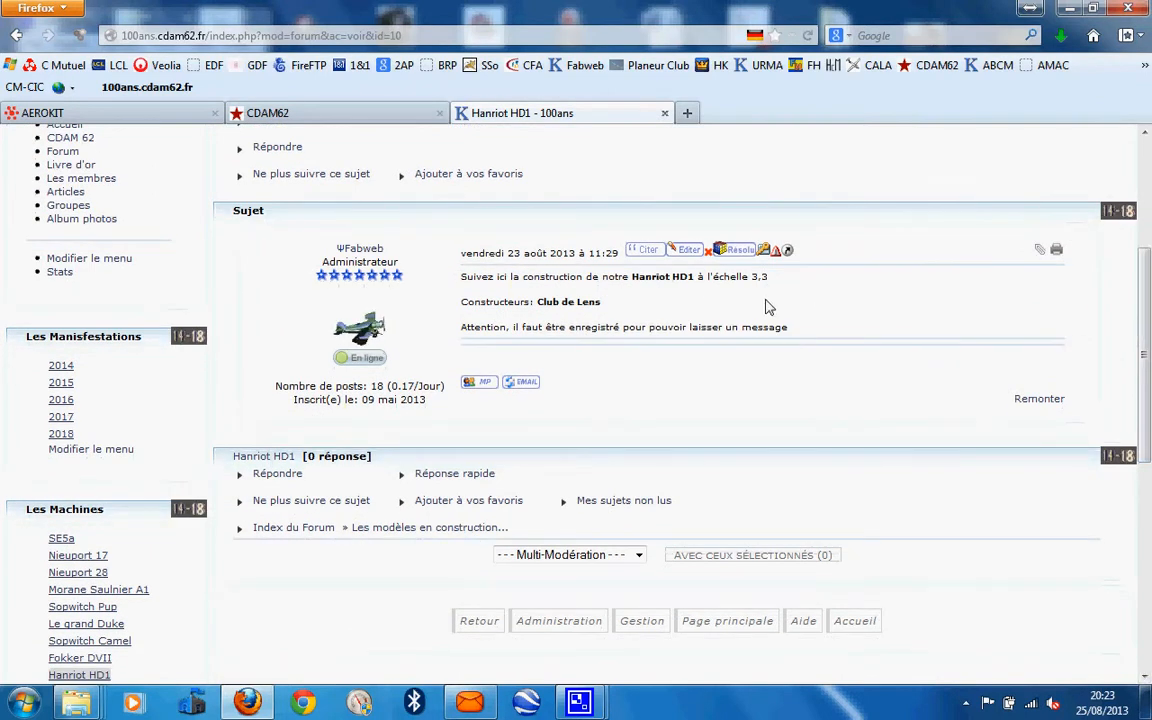
pyautogui.click(281, 476)
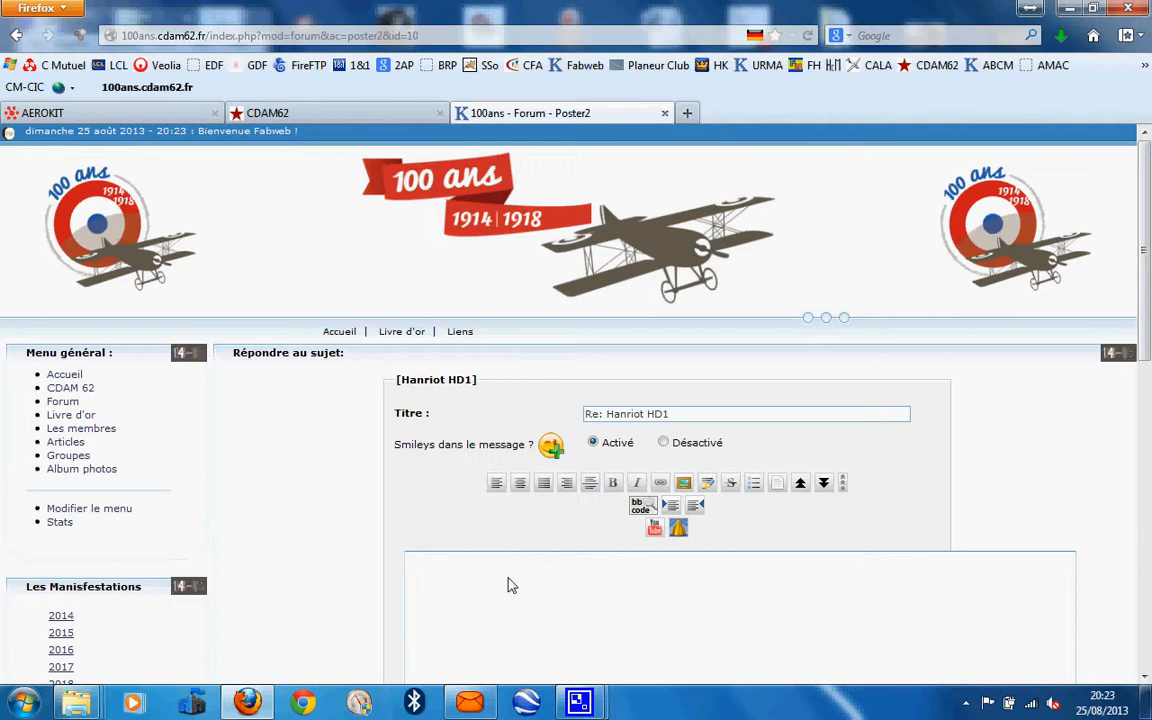
# Paste the copied image address into the reply message and wrap the whole address in [img] tags
pyautogui.rightClick(432, 581)
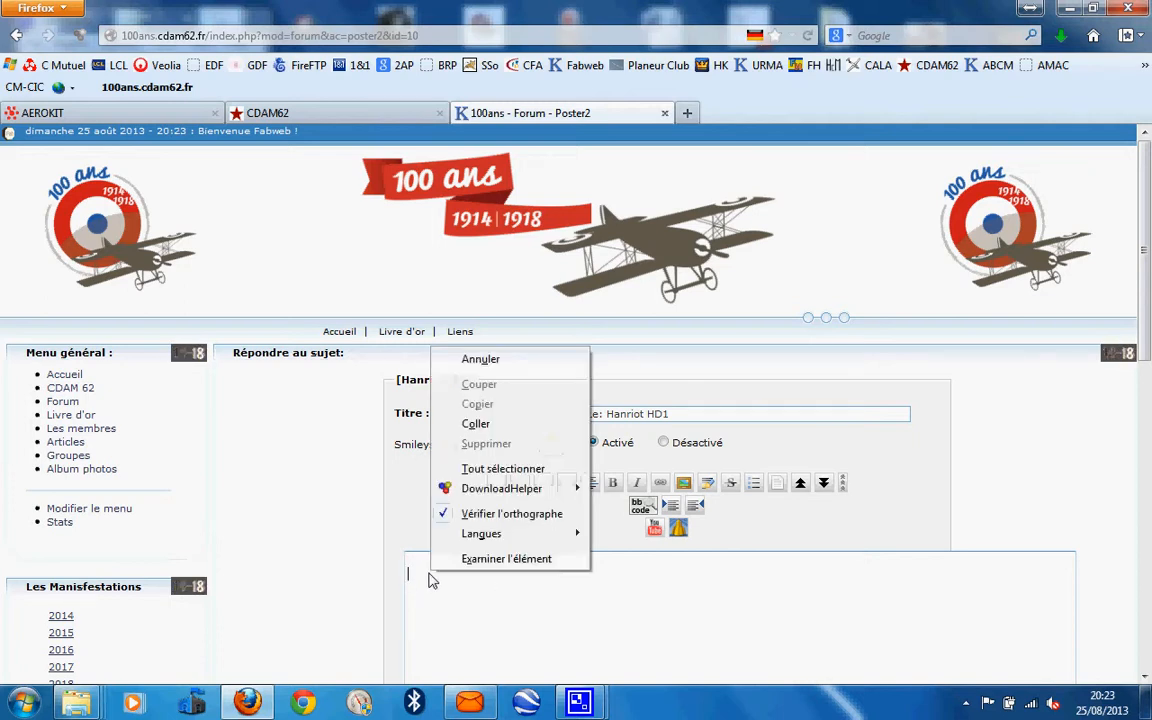
pyautogui.click(494, 427)
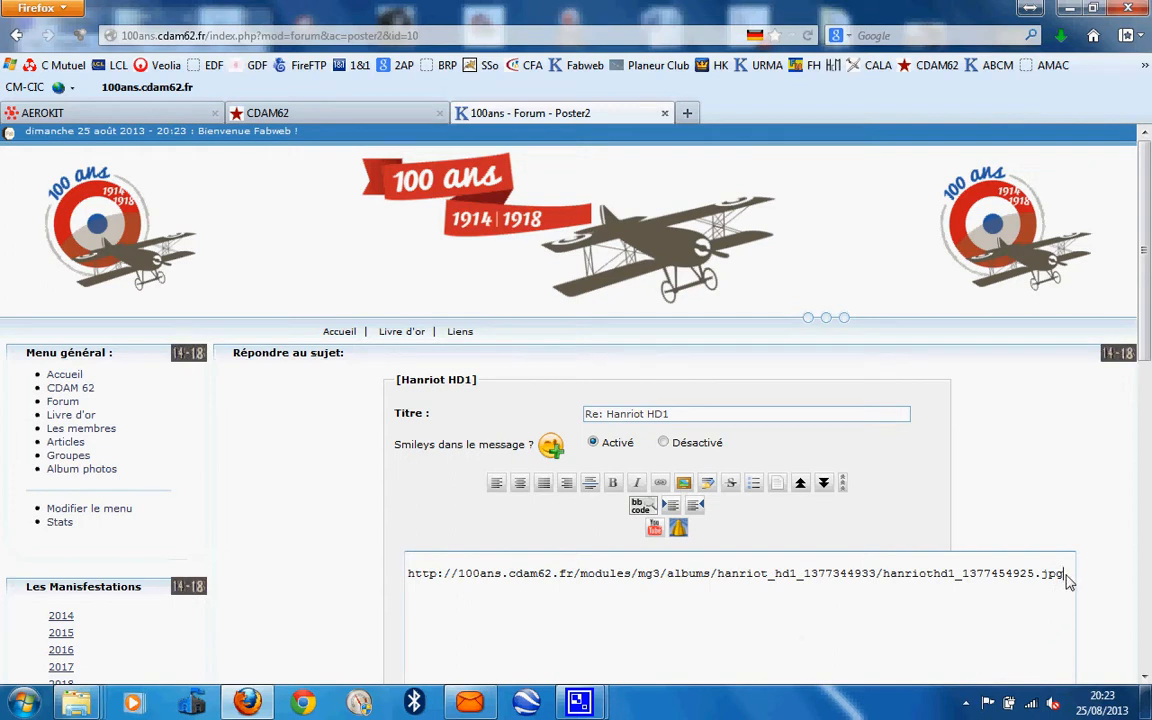
pyautogui.moveTo(1066, 580); pyautogui.dragTo(424, 572)
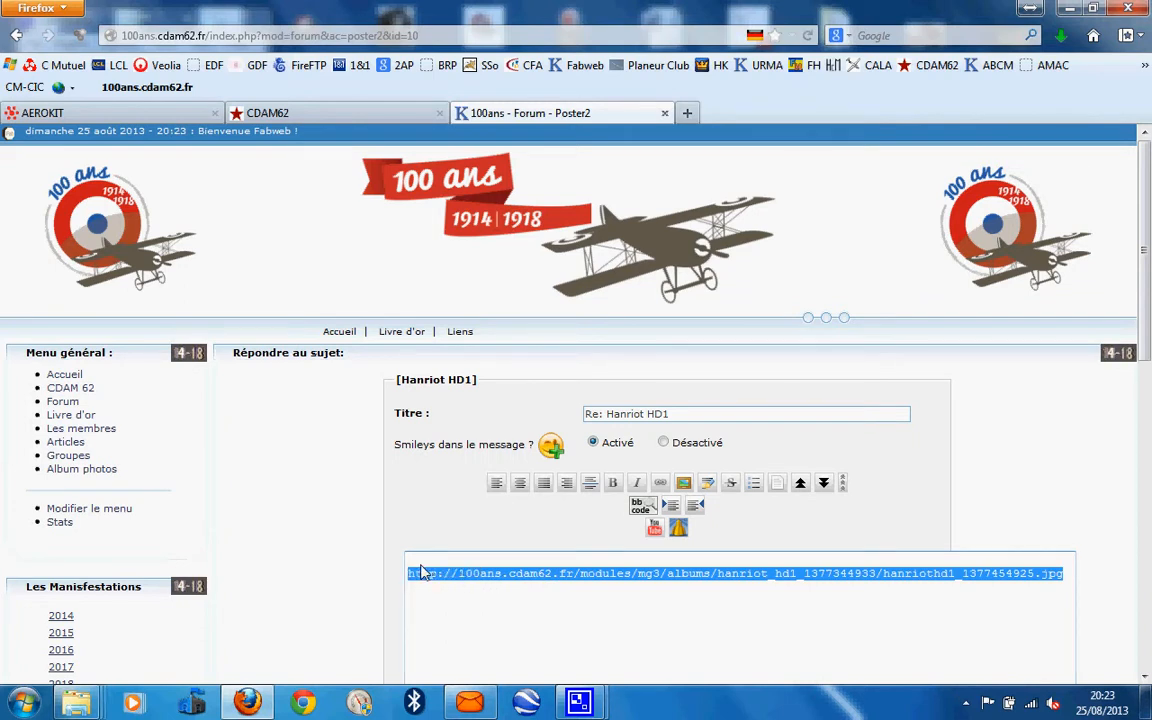
pyautogui.click(701, 643)
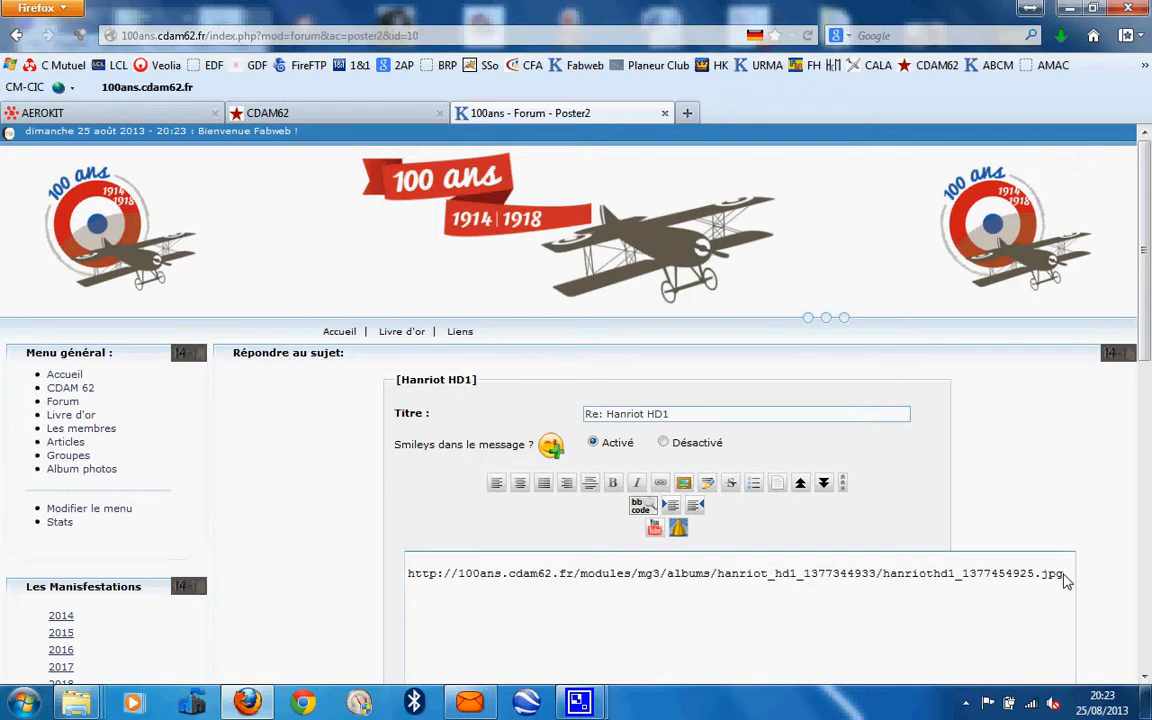
pyautogui.moveTo(1064, 575); pyautogui.dragTo(406, 577)
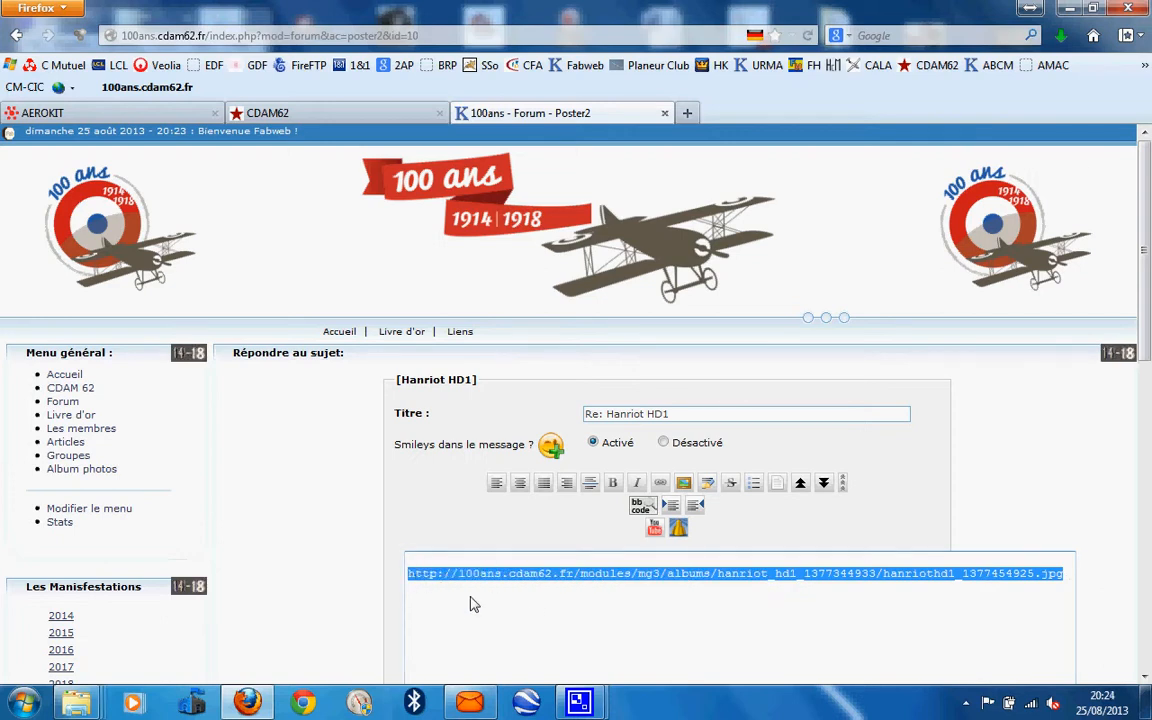
pyautogui.click(684, 484)
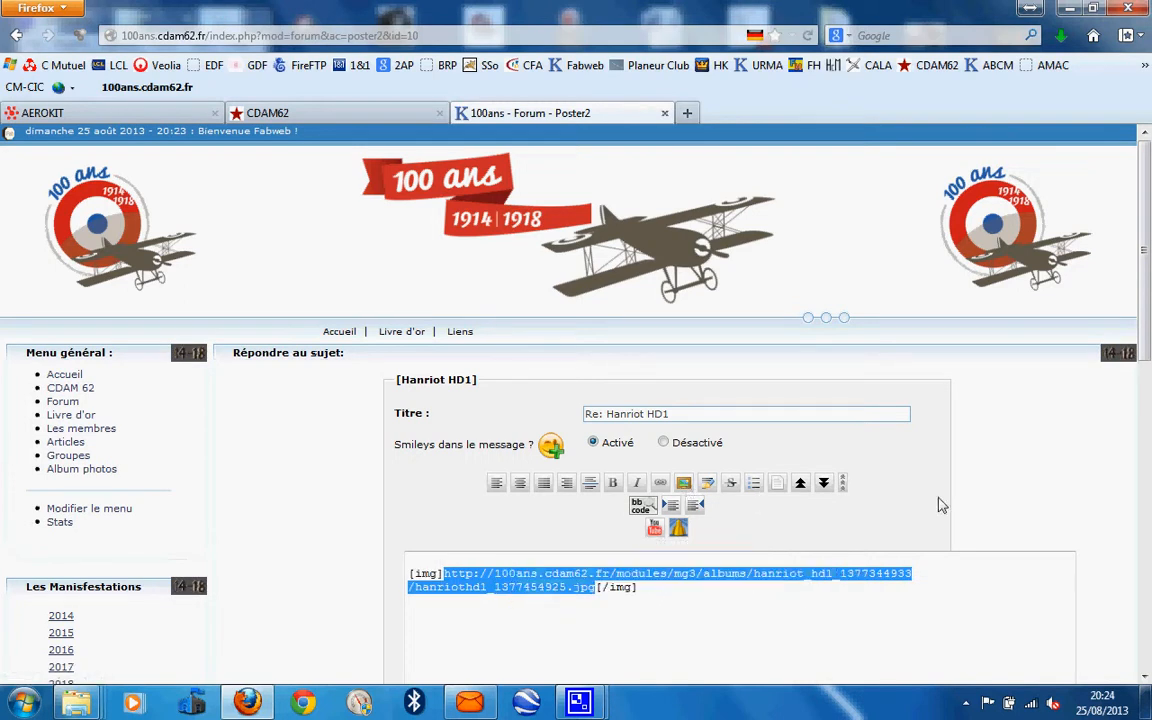
pyautogui.click(1012, 600)
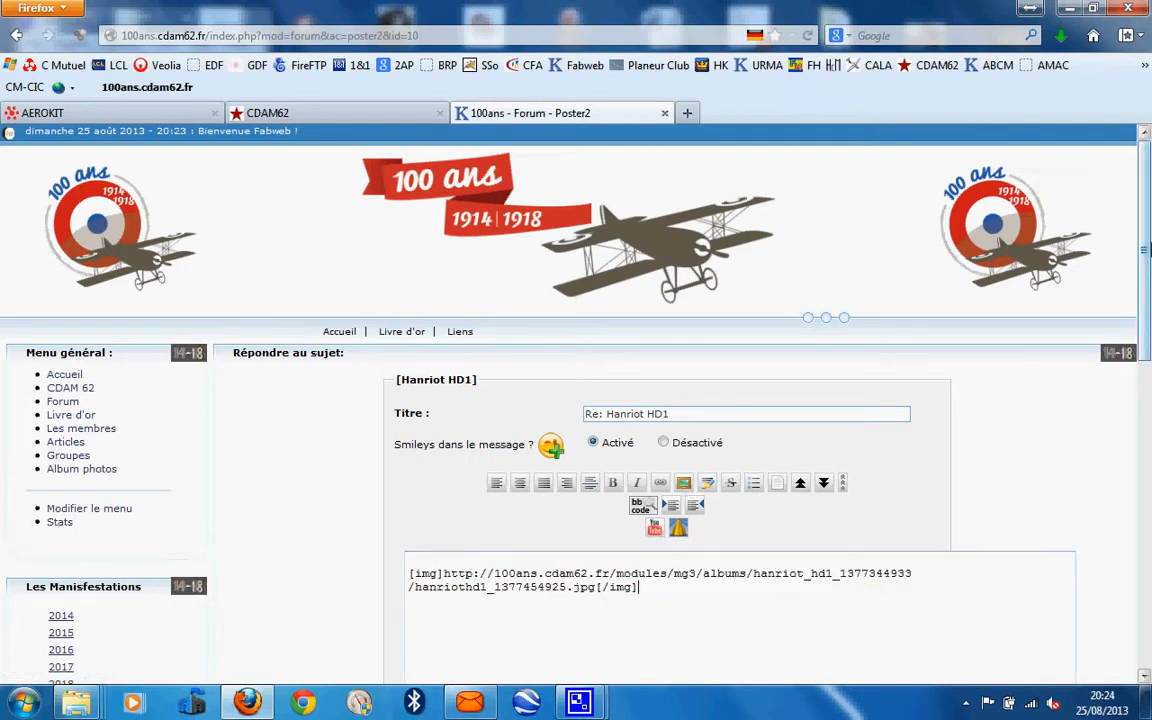
# Turn on the message preview and check the inserted image in the reply
pyautogui.scroll(-5, 598, 335)
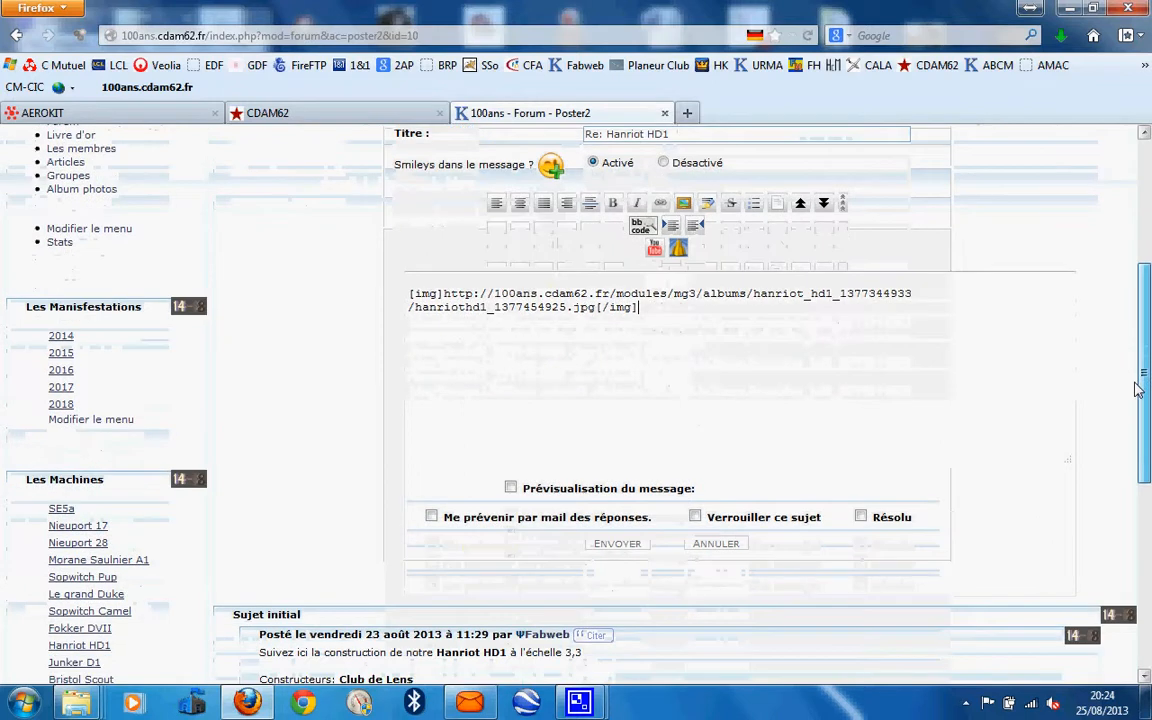
pyautogui.click(511, 473)
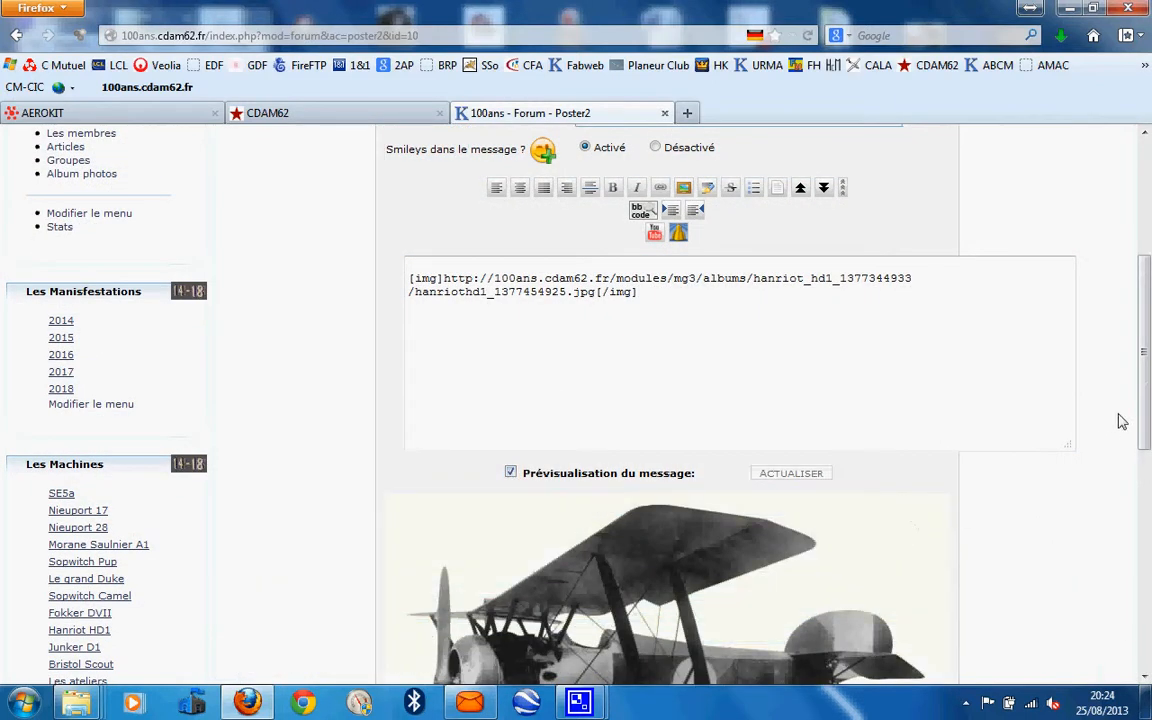
pyautogui.moveTo(1148, 398); pyautogui.dragTo(1138, 563)
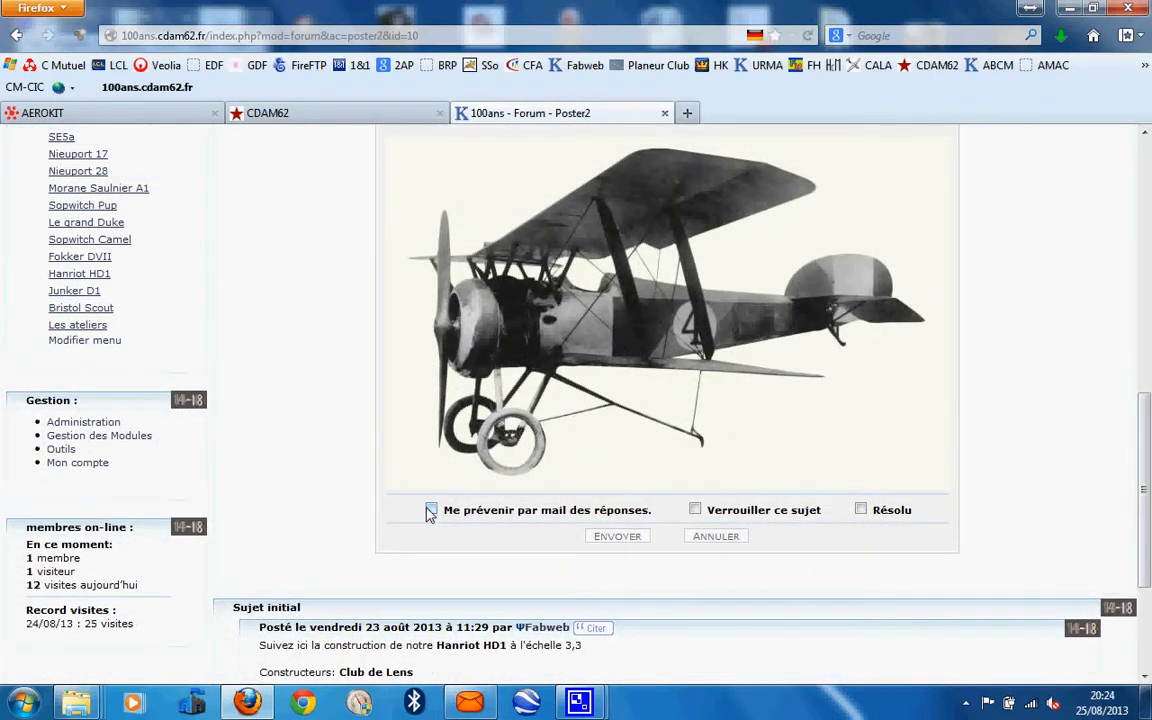
# Enable e-mail notification of responses, post the reply and review it in the topic
pyautogui.click(431, 510)
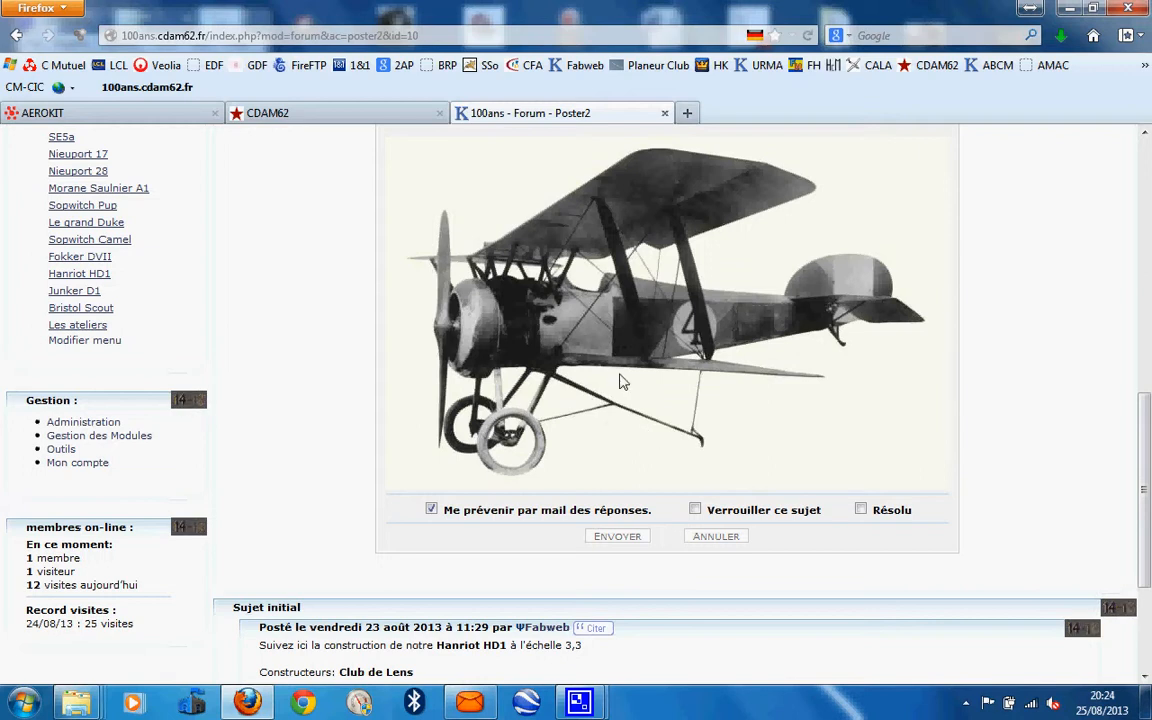
pyautogui.click(626, 539)
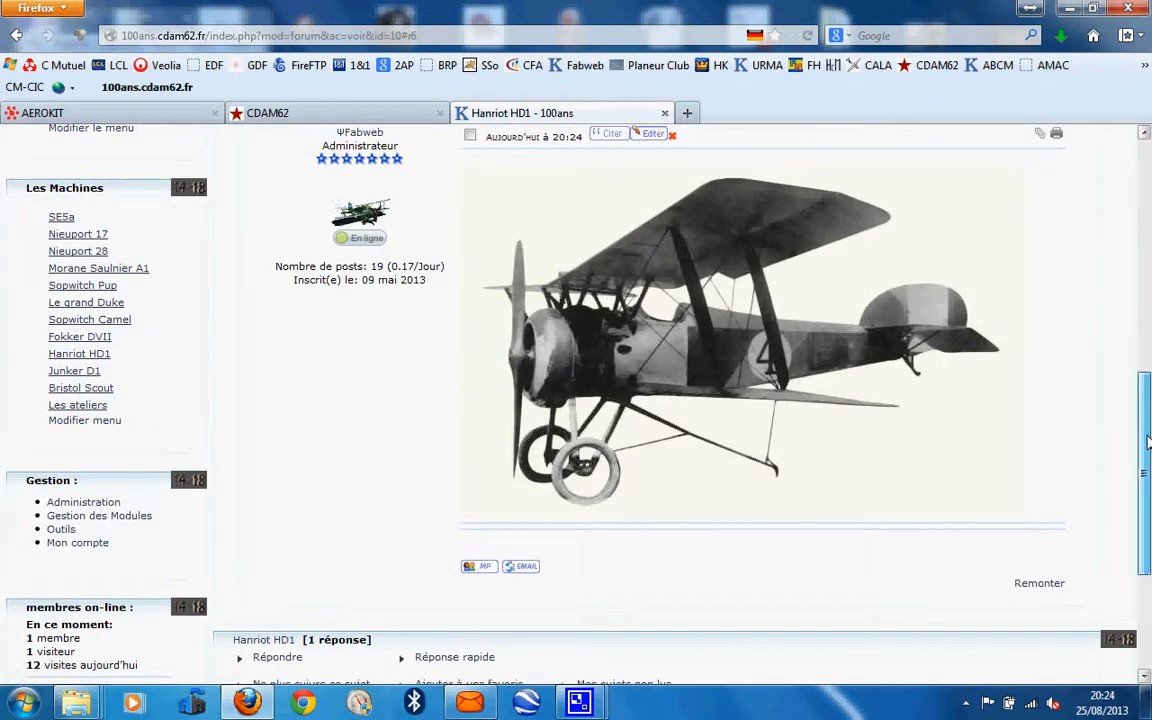
pyautogui.moveTo(1147, 441); pyautogui.dragTo(1131, 496)
pyautogui.moveTo(579, 705)
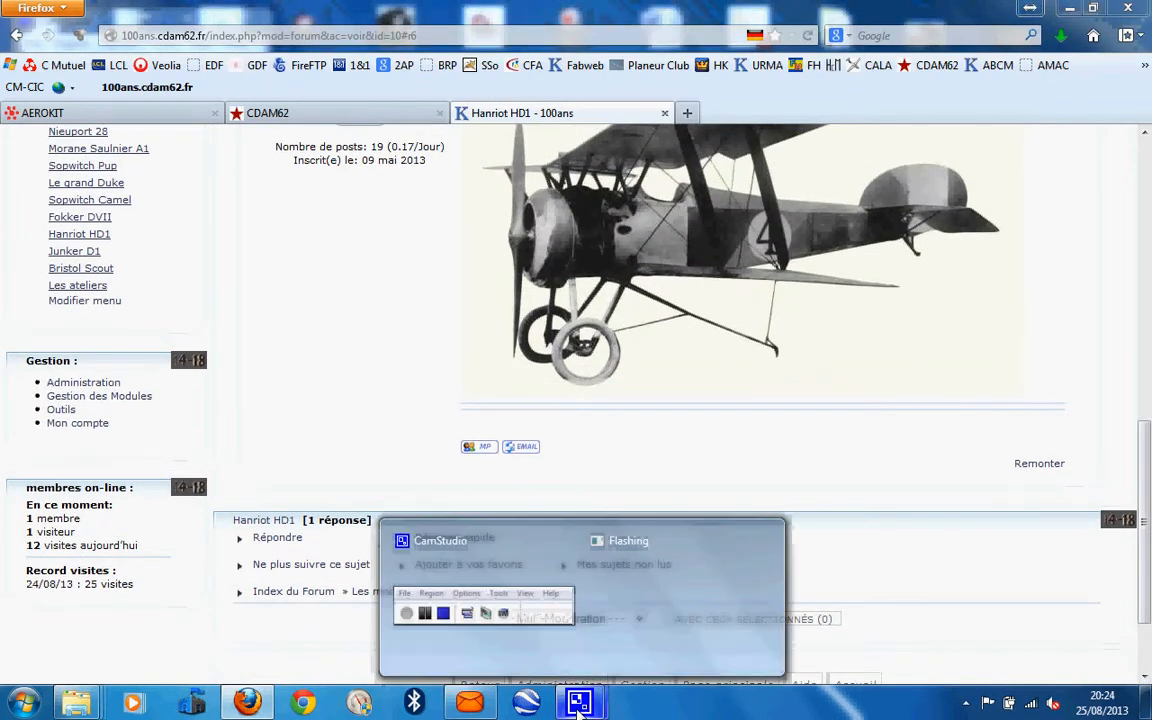
pyautogui.click(458, 556)
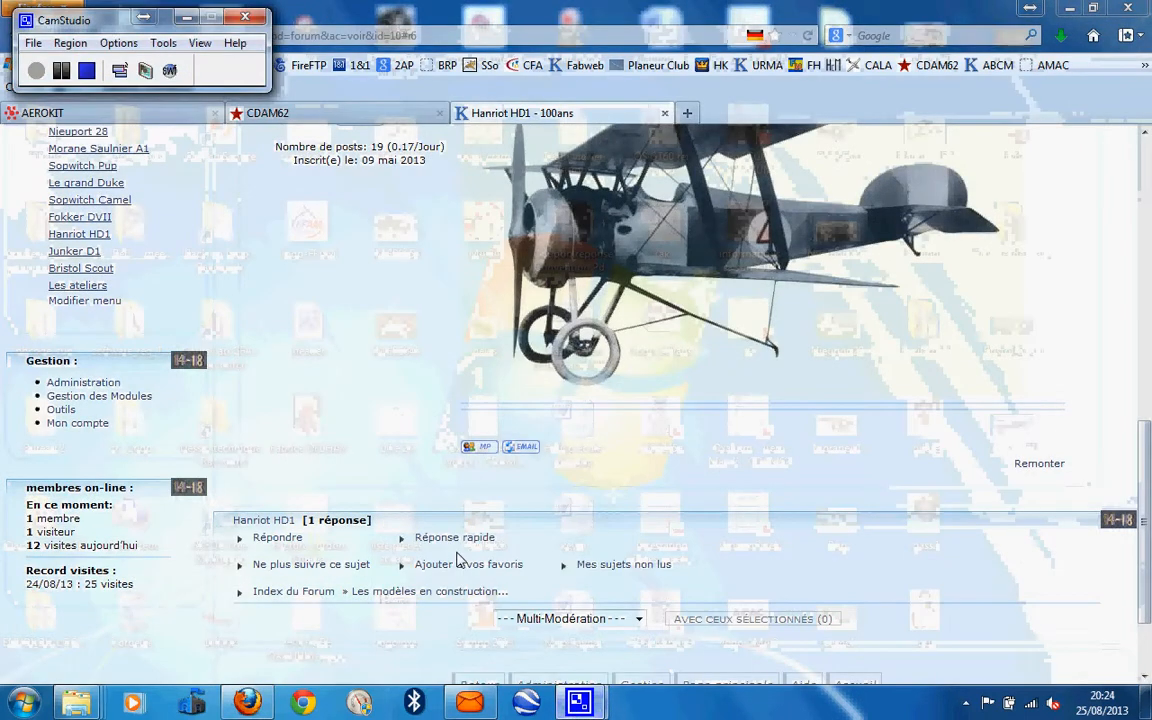